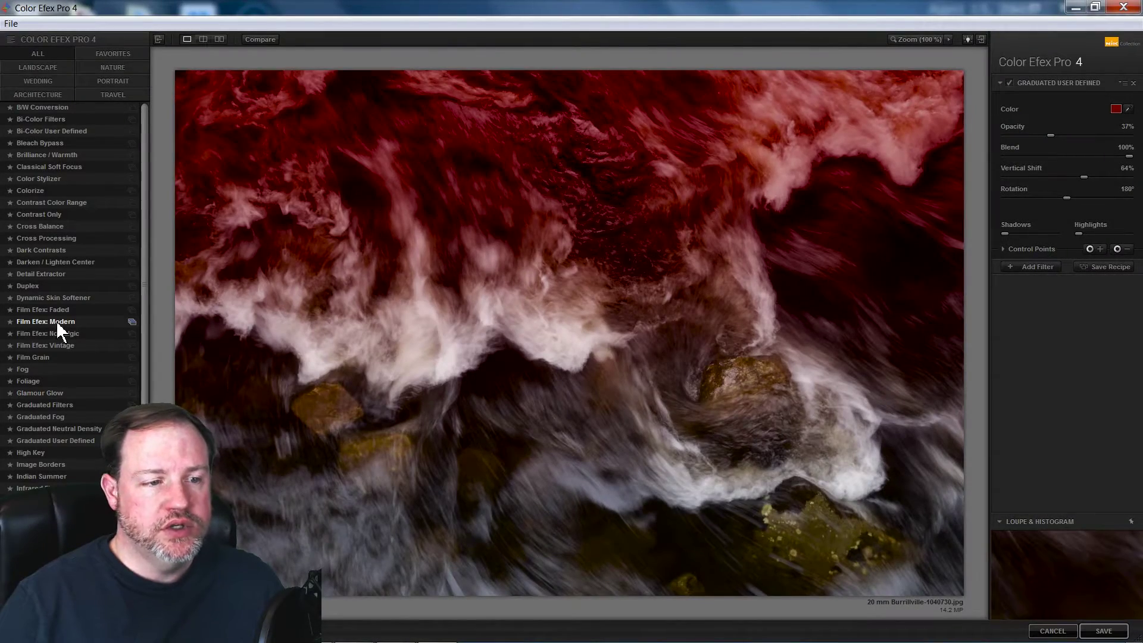
Preview Film Efex Modern and Nostalgic, then settle on Film Efex: Vintage (Warmth 67%, Vignette 65%)
click(56, 321)
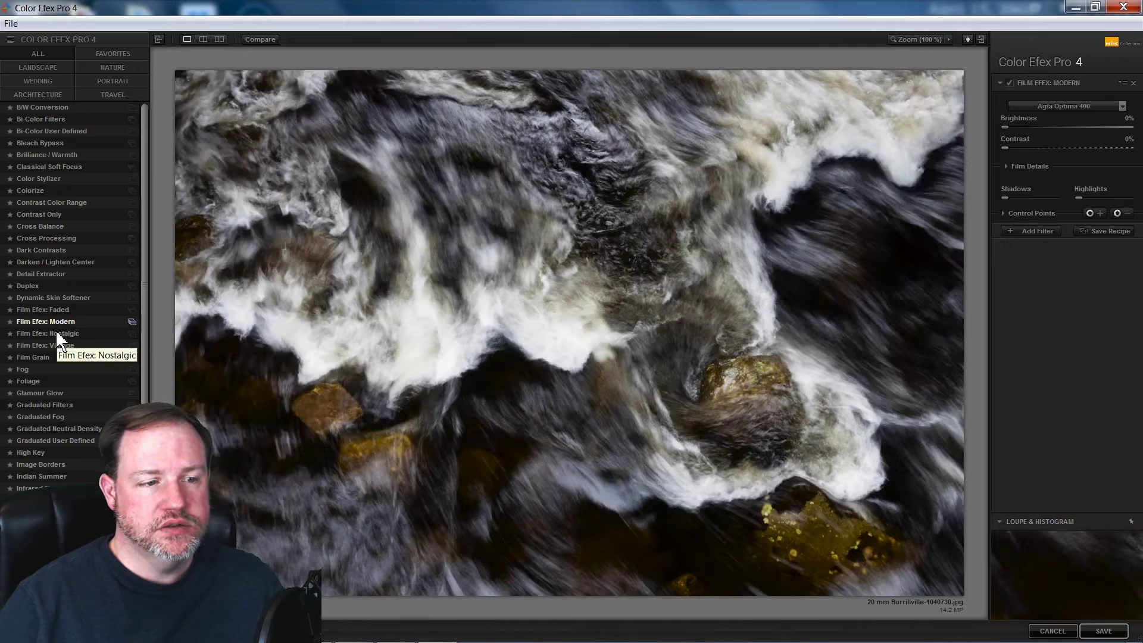
click(55, 334)
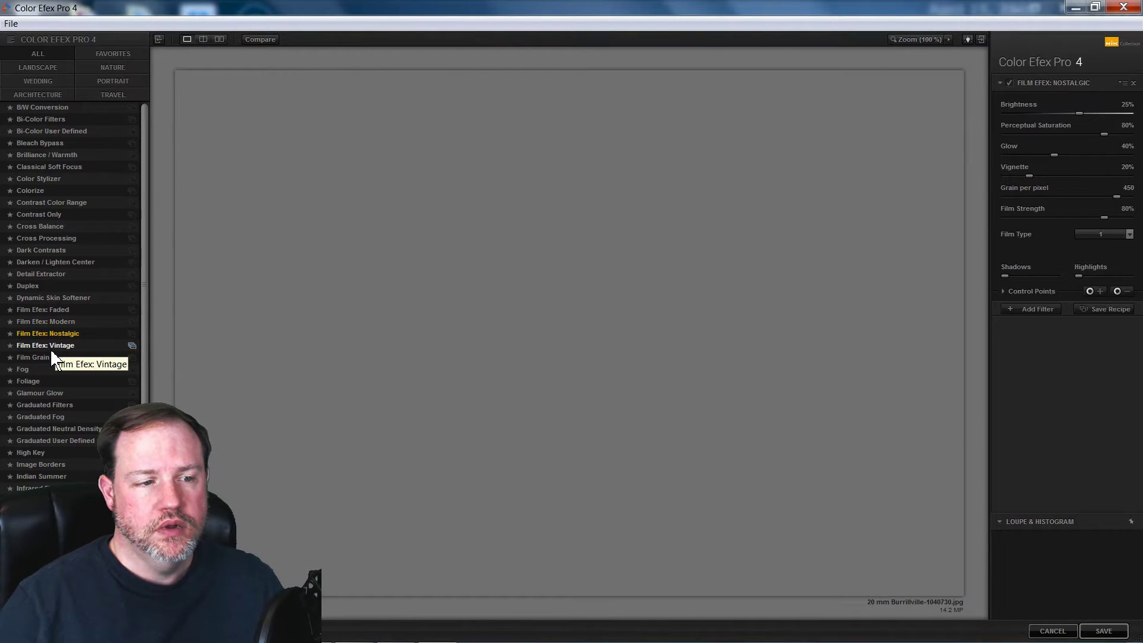
click(57, 347)
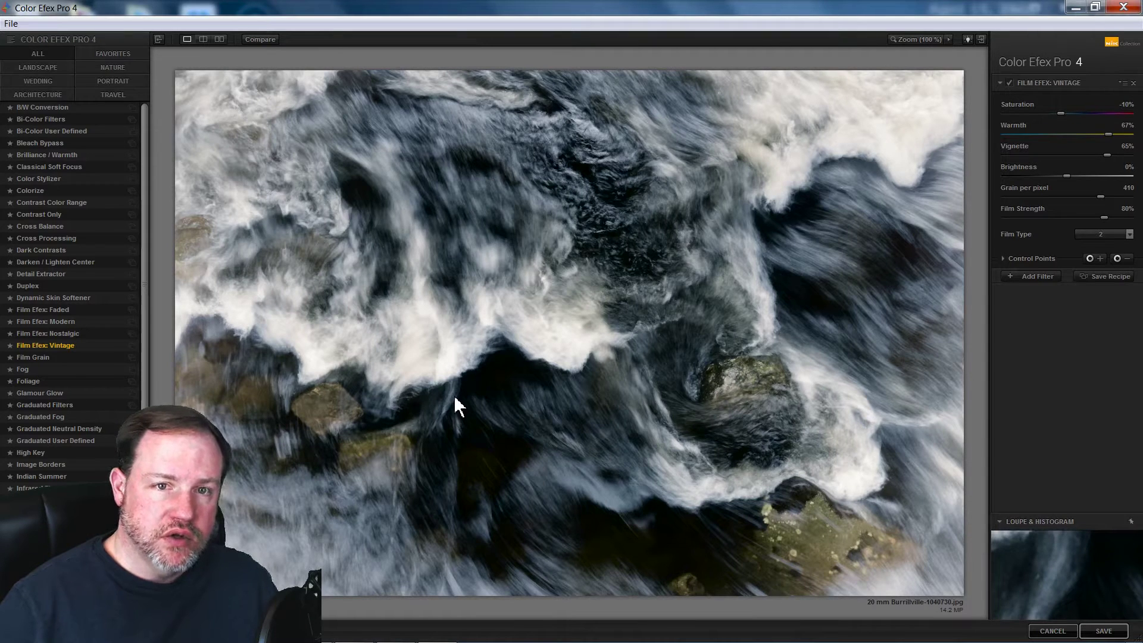
Cancel out of Color Efex Pro 4 without saving and bring Lightroom's Library back
click(10, 24)
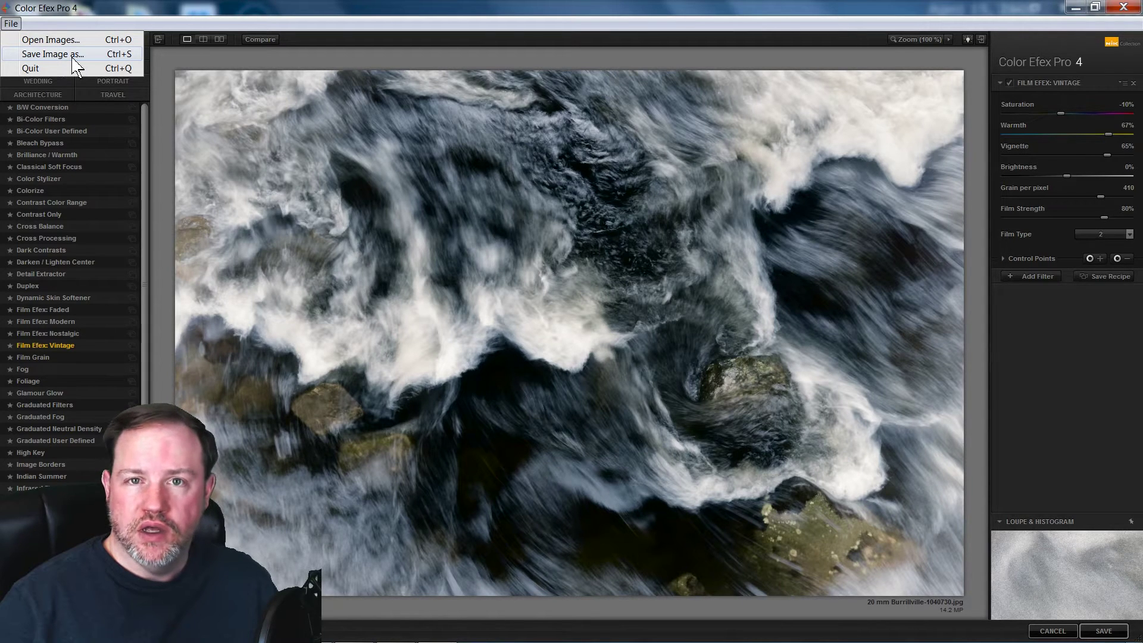
click(226, 20)
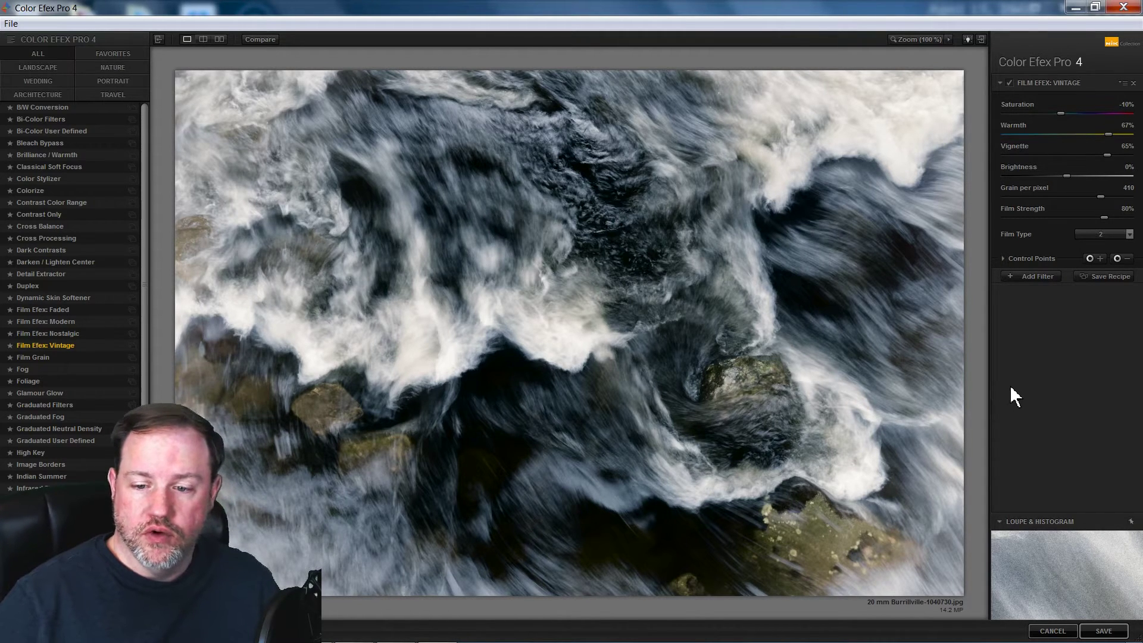
click(1050, 632)
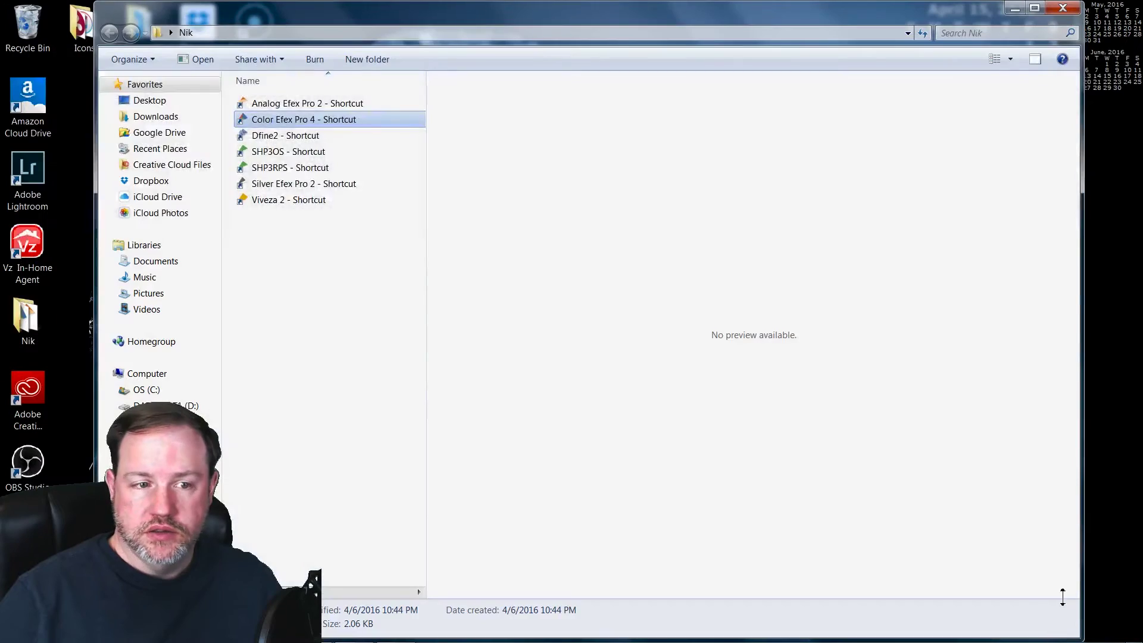
click(355, 630)
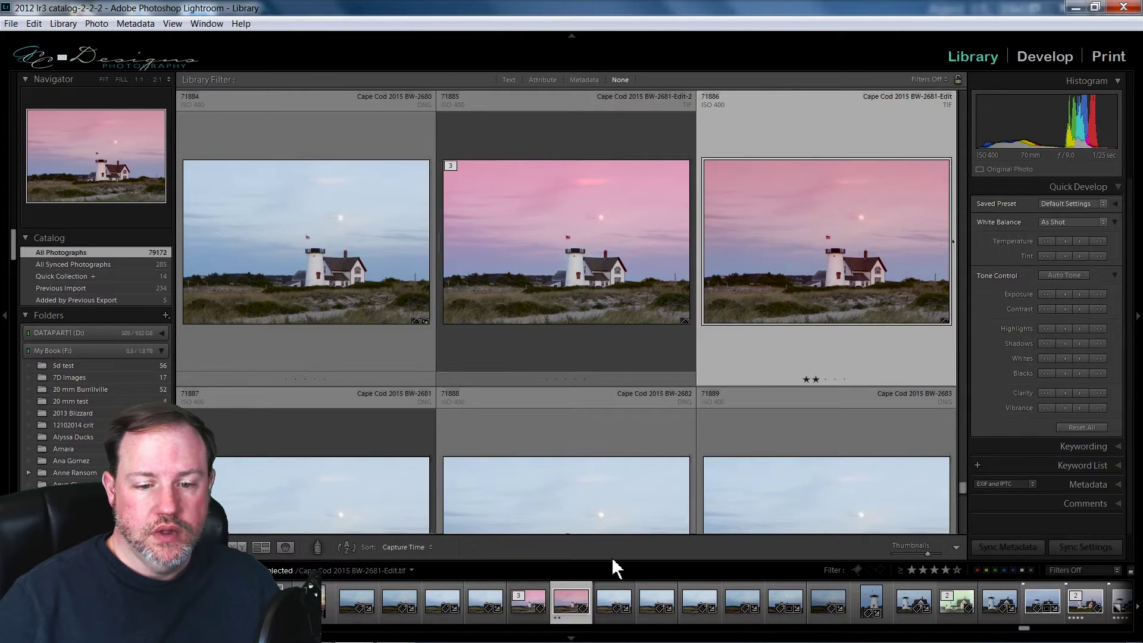
Select lighthouse photo BW-2679 and send it to Color Efex 4 via Photo > Edit In
click(434, 613)
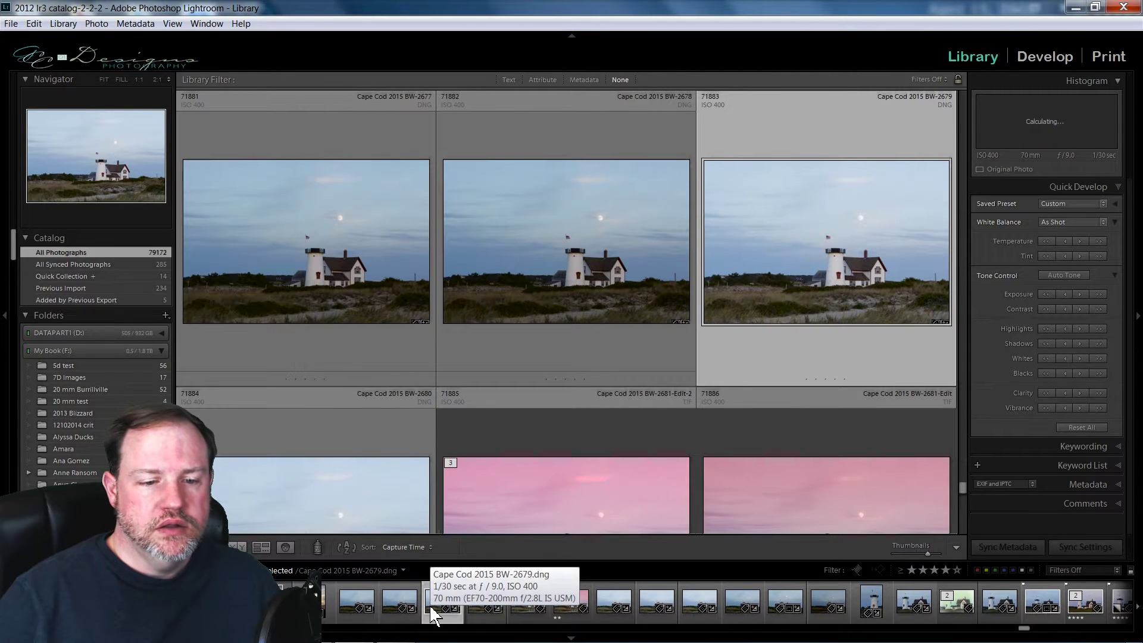
right_click(432, 612)
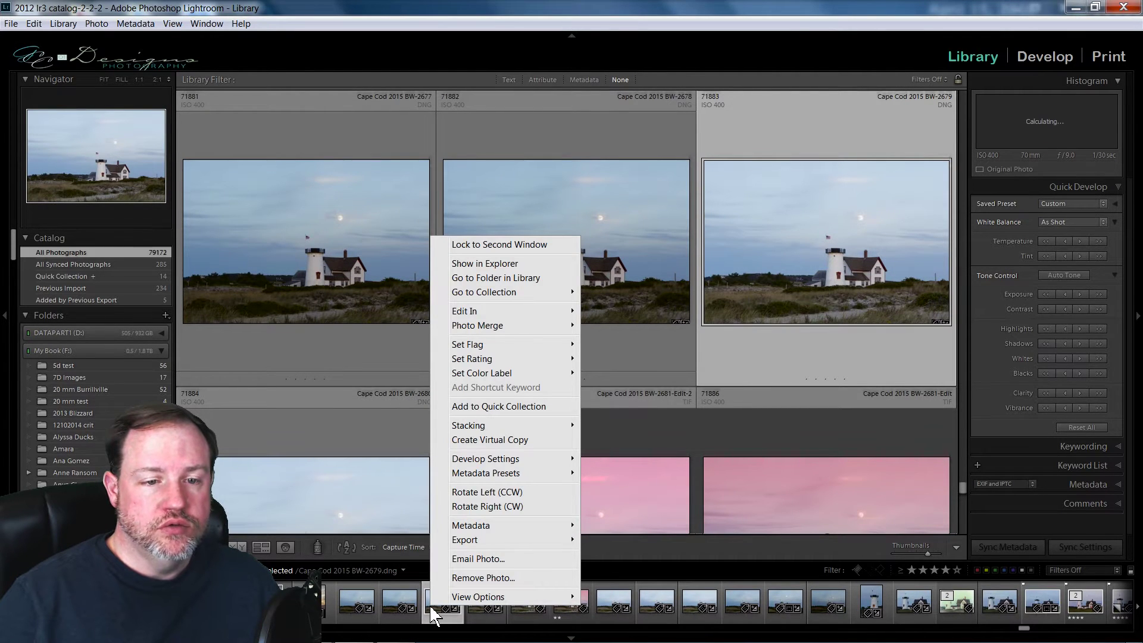
mouse_move(471, 312)
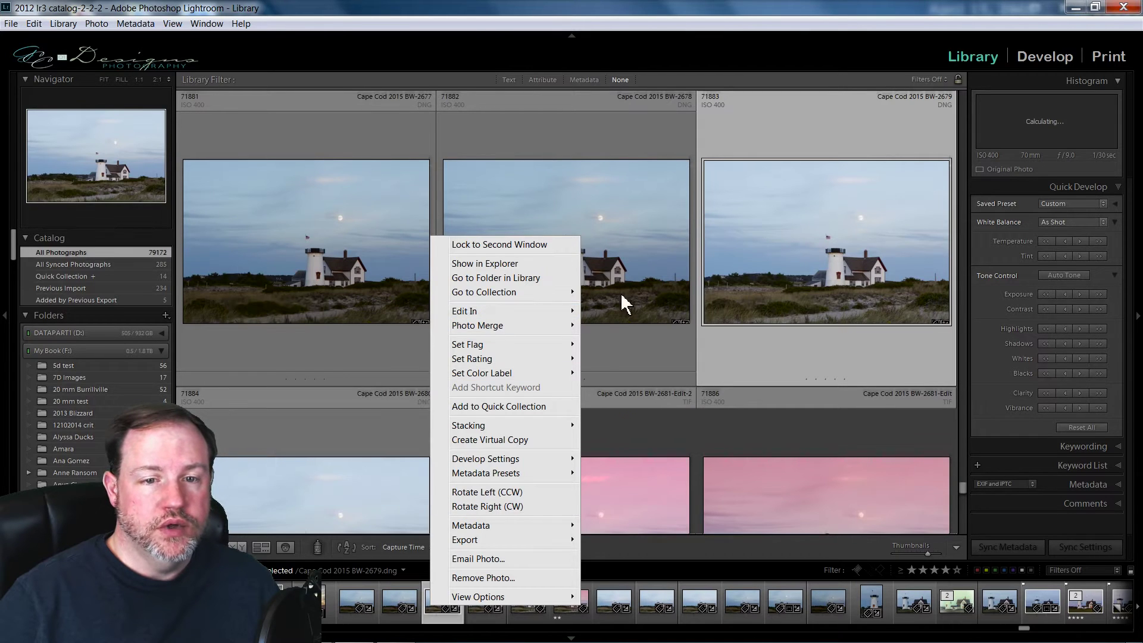
click(784, 247)
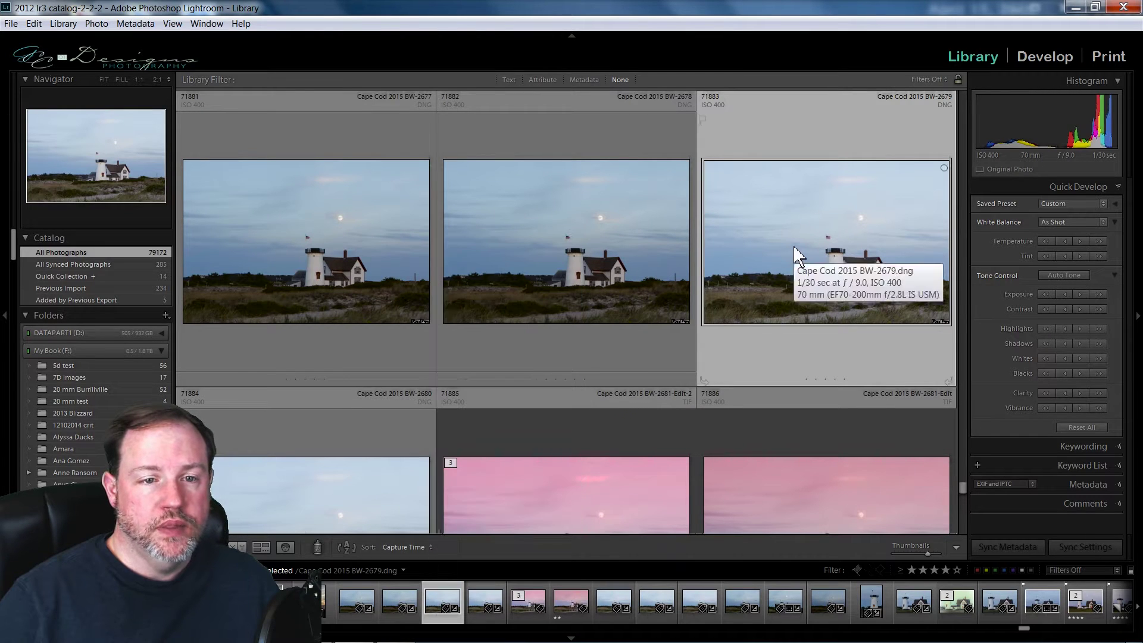
click(92, 24)
mouse_move(84, 123)
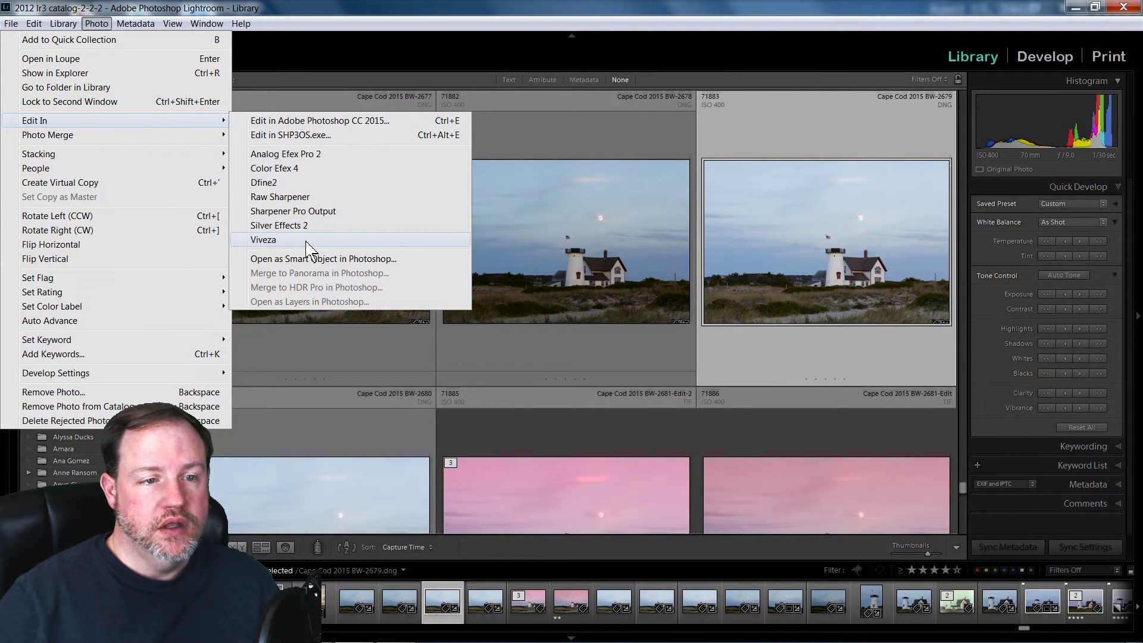
click(291, 173)
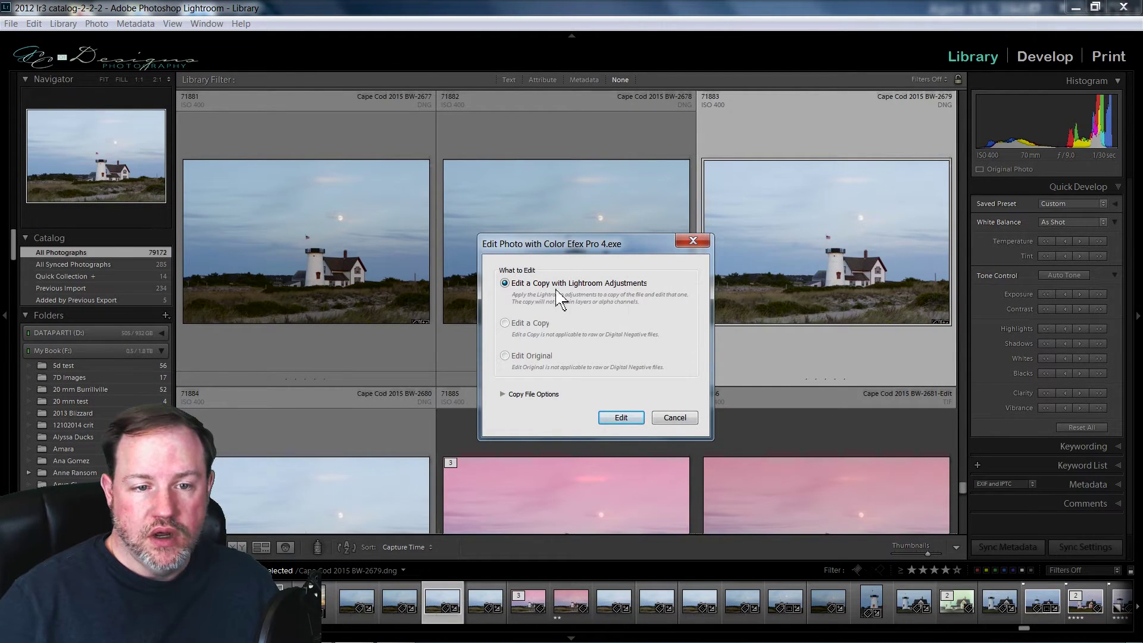
Edit a copy of BW-2679 with Lightroom adjustments in Color Efex Pro 4
click(621, 417)
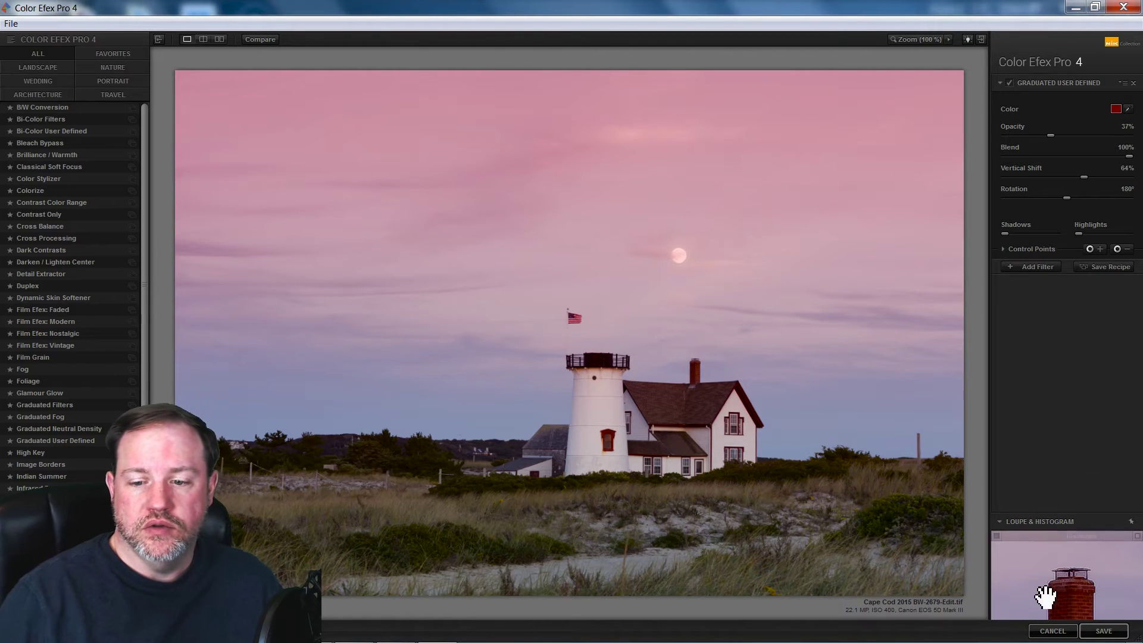
Close Color Efex Pro 4 without keeping the graduated effect
click(1053, 632)
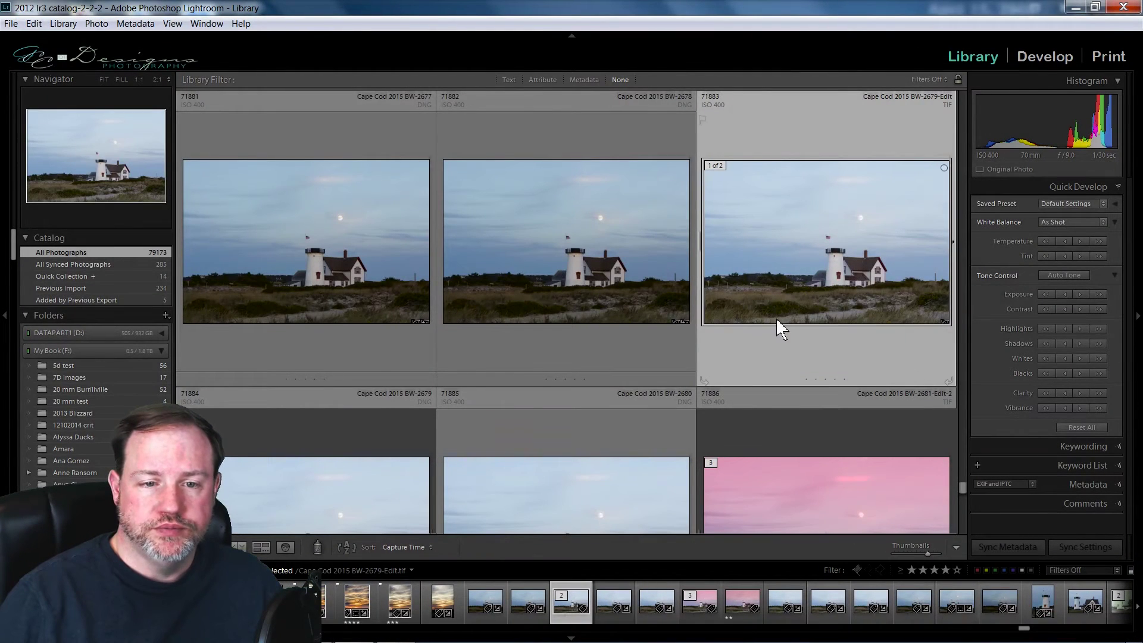
right_click(741, 285)
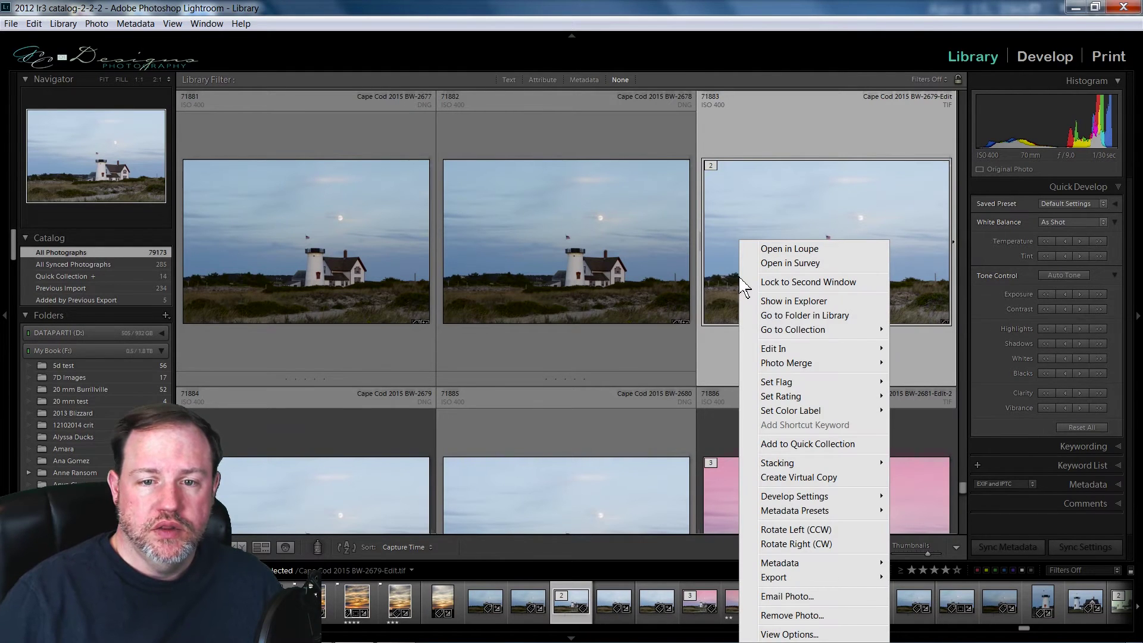
key(Escape)
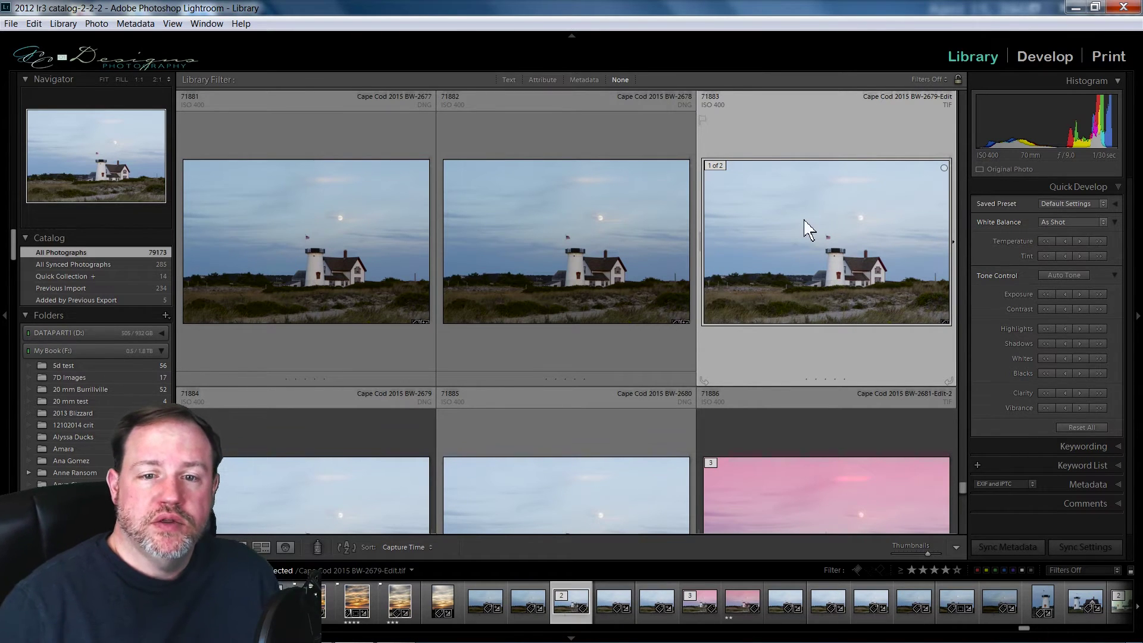
Open the lighthouse copy in Photoshop CC 2015 as a copy with Lightroom adjustments
right_click(773, 263)
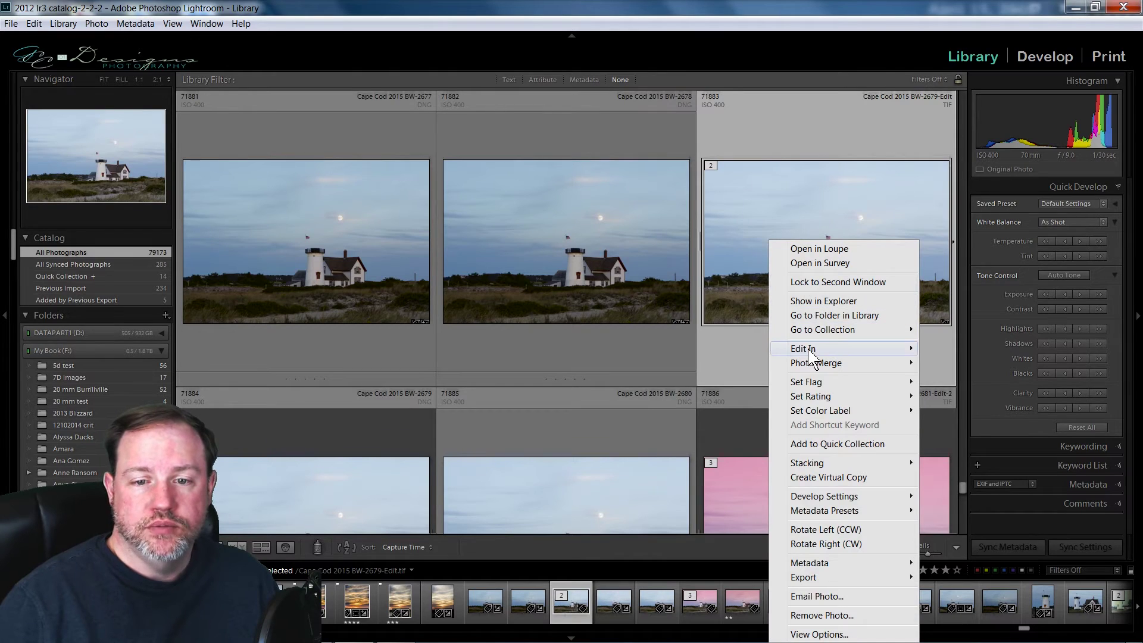
mouse_move(810, 352)
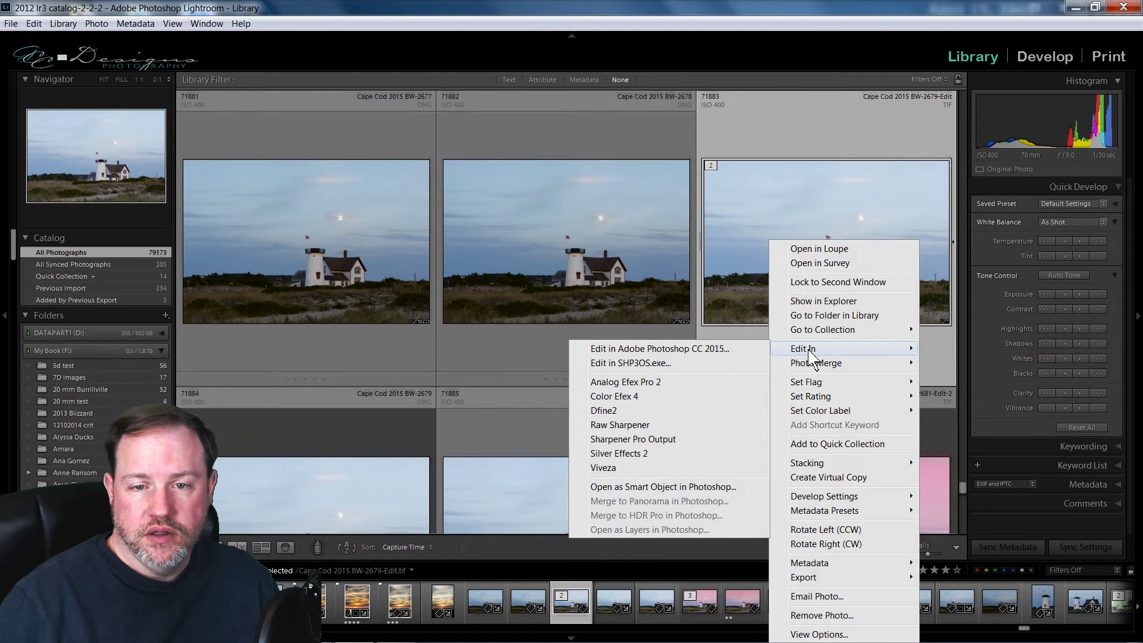
click(671, 349)
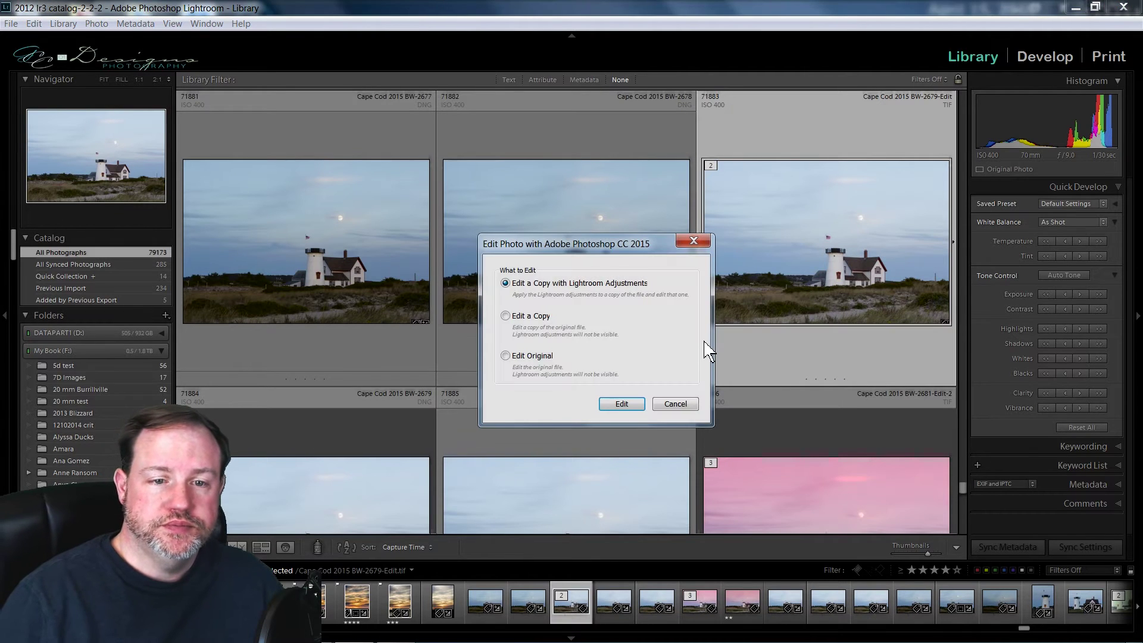
click(624, 405)
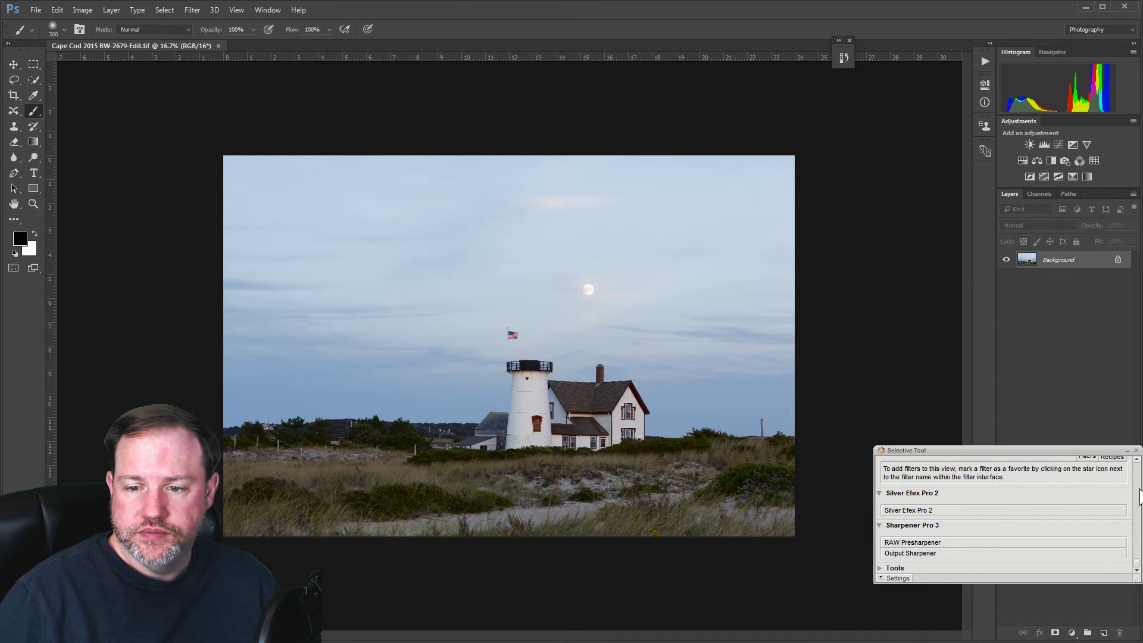
Launch Color Efex Pro 4 from the Nik Selective Tool panel on the lighthouse image
scroll(1138, 467, up, 3)
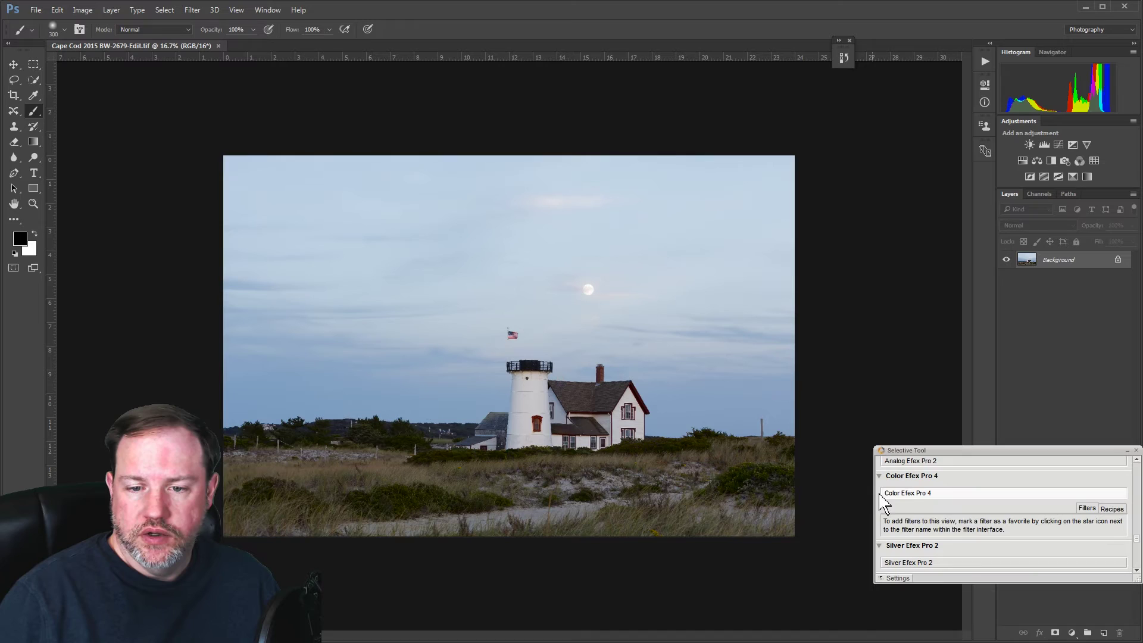
click(905, 499)
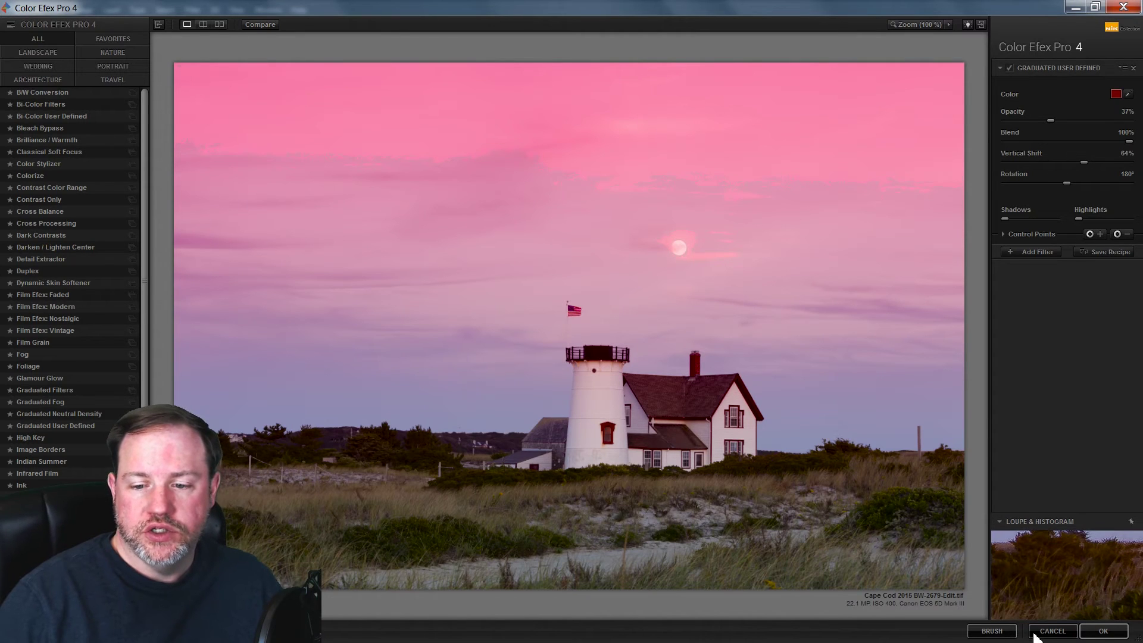
Send the pink Graduated User Defined result back to Photoshop for brushing
click(994, 632)
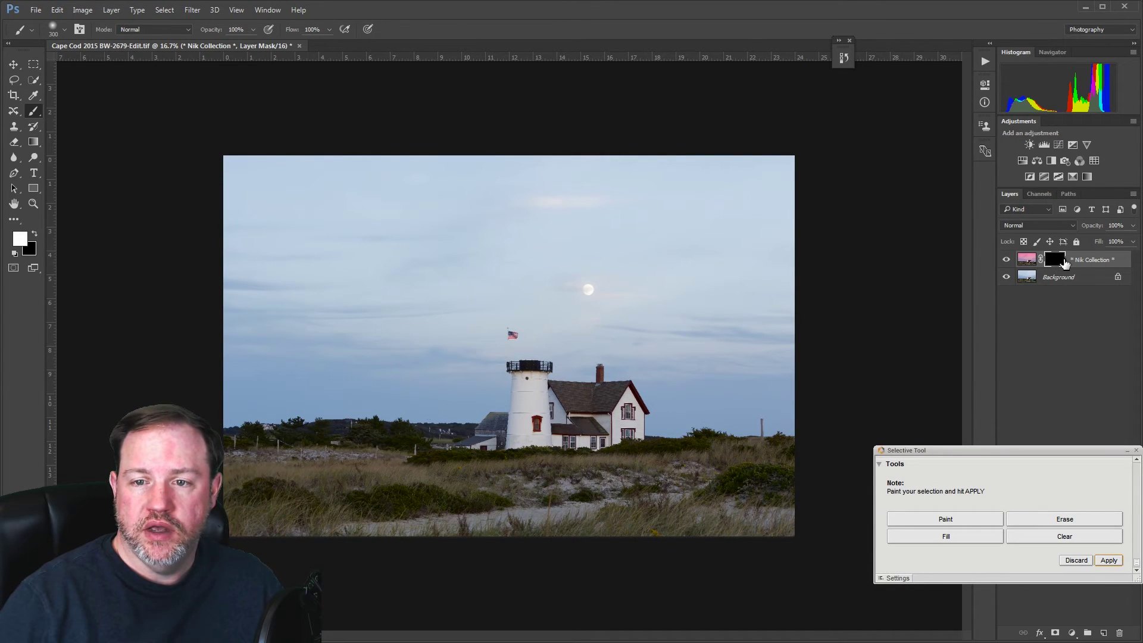
Switch the Selective Tool to Paint and brush pink across the top, middle and lower-right sky
click(942, 521)
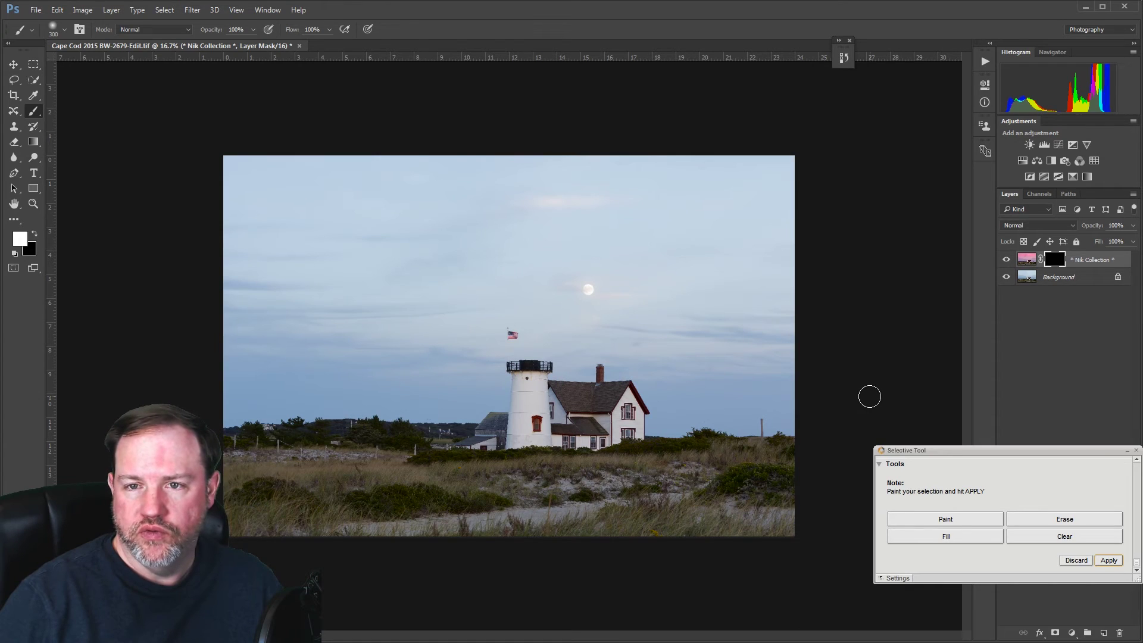
click(948, 524)
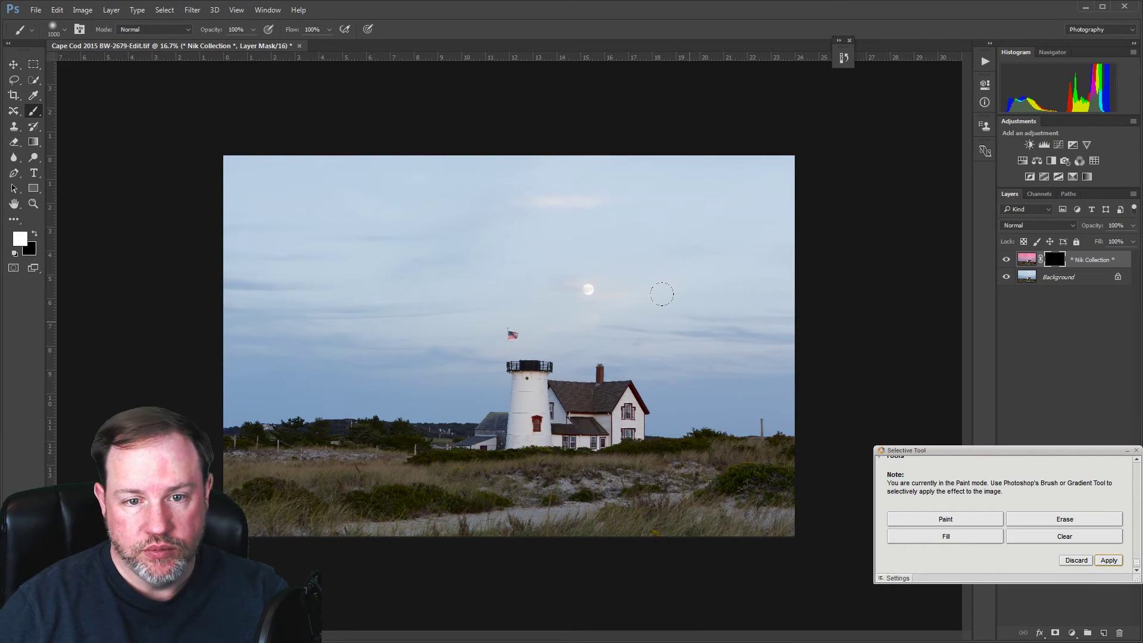
mouse_move(774, 172)
mouse_down()
mouse_move(157, 116)
mouse_move(92, 130)
mouse_move(176, 153)
mouse_move(404, 180)
mouse_move(815, 198)
mouse_move(378, 200)
mouse_move(151, 243)
mouse_up()
mouse_move(786, 256)
mouse_down()
mouse_move(438, 276)
mouse_move(333, 262)
mouse_move(229, 268)
mouse_move(249, 295)
mouse_move(779, 298)
mouse_move(685, 330)
mouse_move(226, 333)
mouse_up()
drag(646, 388, 713, 381)
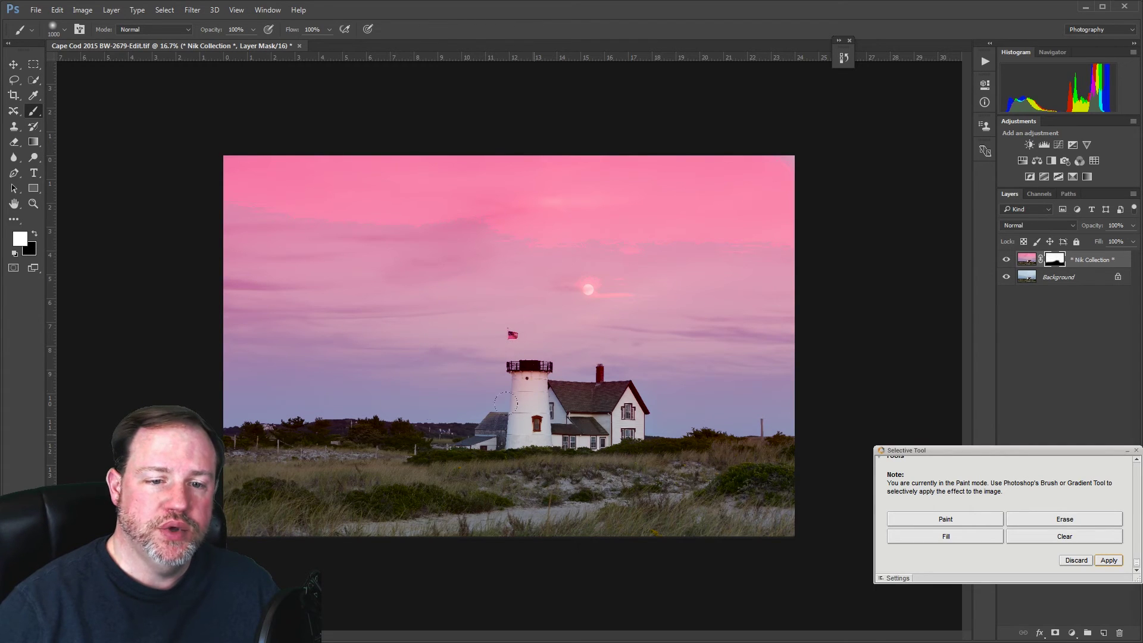
Erase the pink from the lighthouse tower with a smaller brush, then paint it back onto the lantern
click(1061, 521)
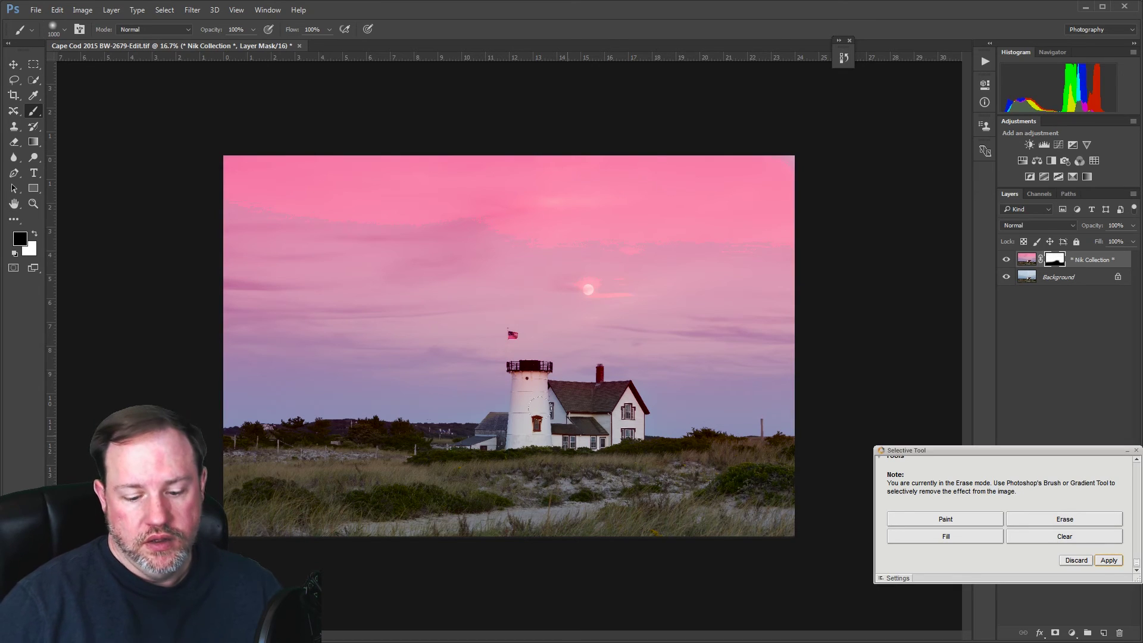
key(bracketleft)
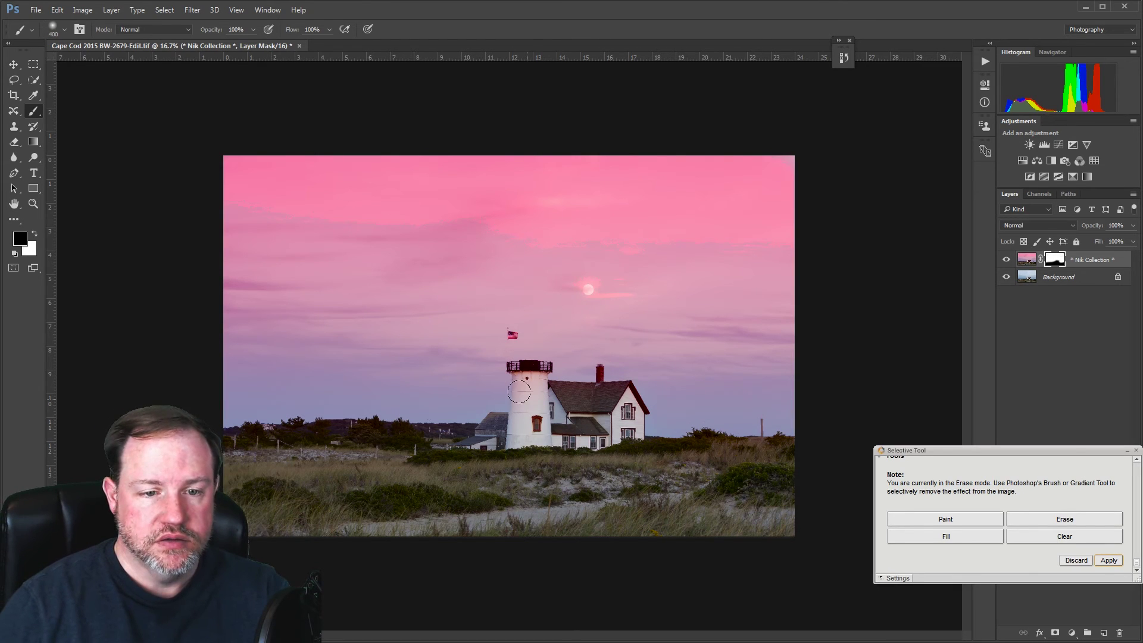
mouse_move(527, 399)
mouse_down()
mouse_move(521, 366)
mouse_move(535, 373)
mouse_up()
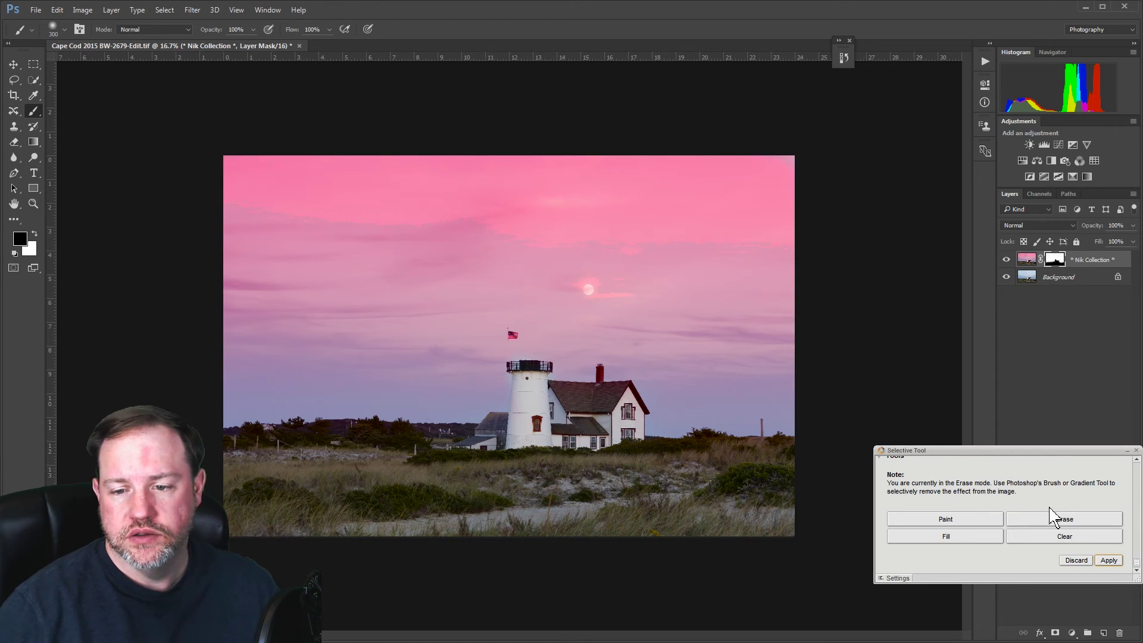
click(947, 523)
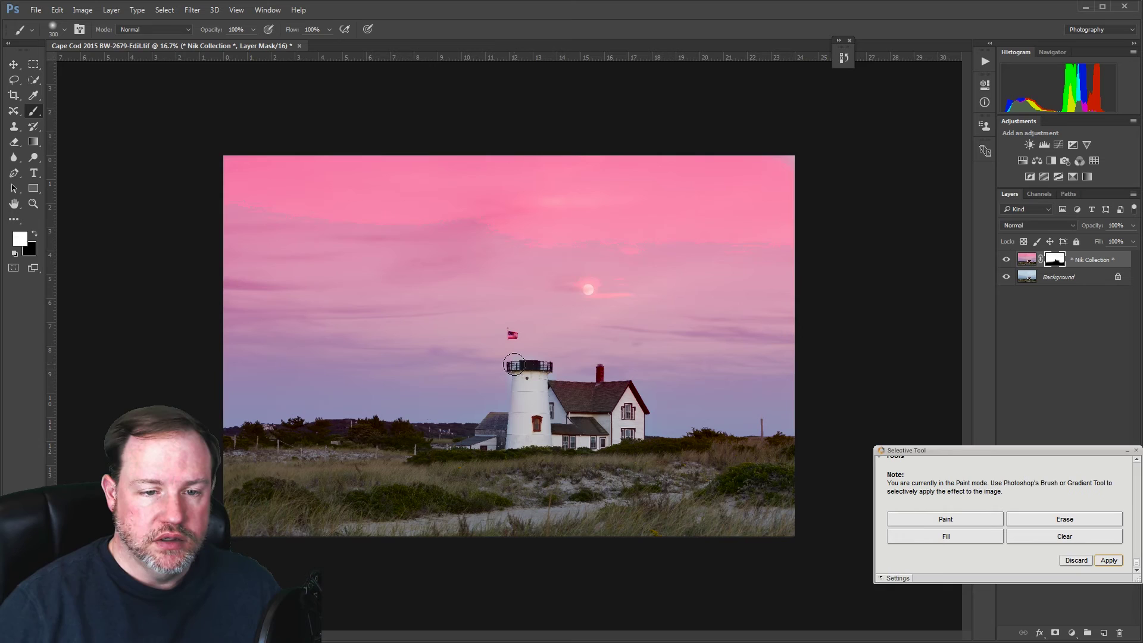
drag(514, 364, 546, 363)
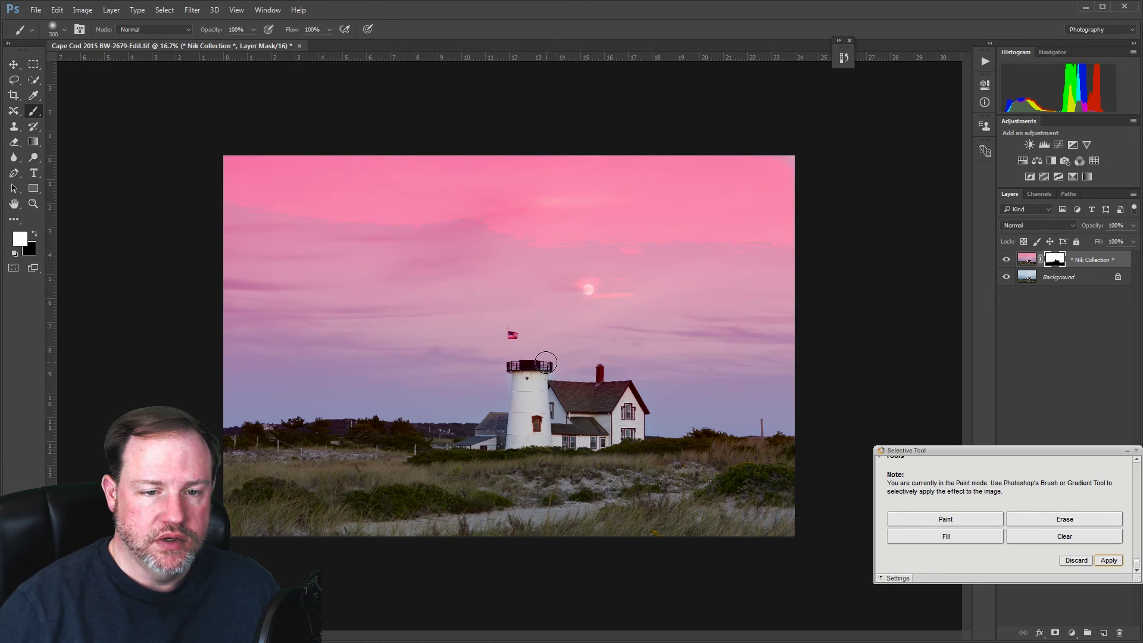
Apply the brushed effect and lower the Nik Collection layer's opacity to 79%
click(1104, 561)
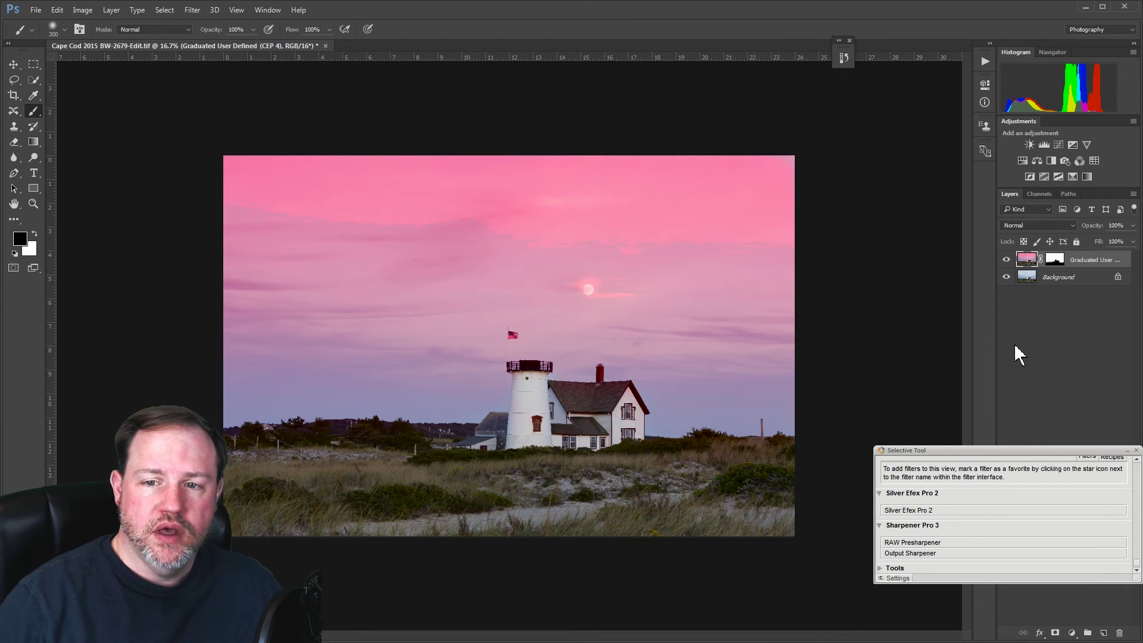
click(1132, 226)
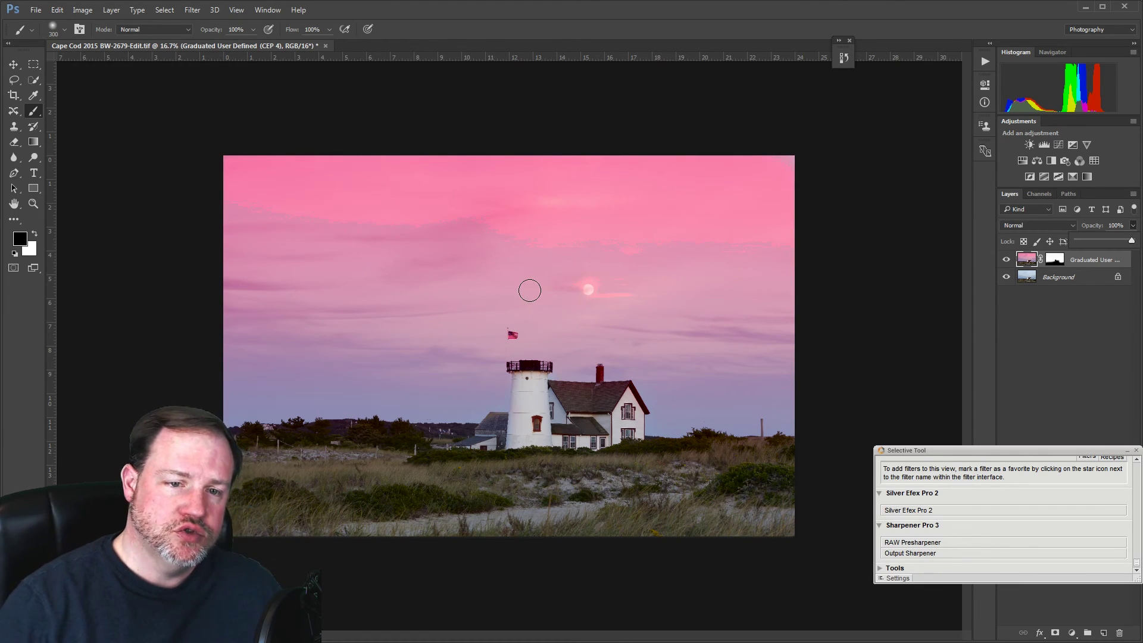
drag(1130, 241, 1120, 241)
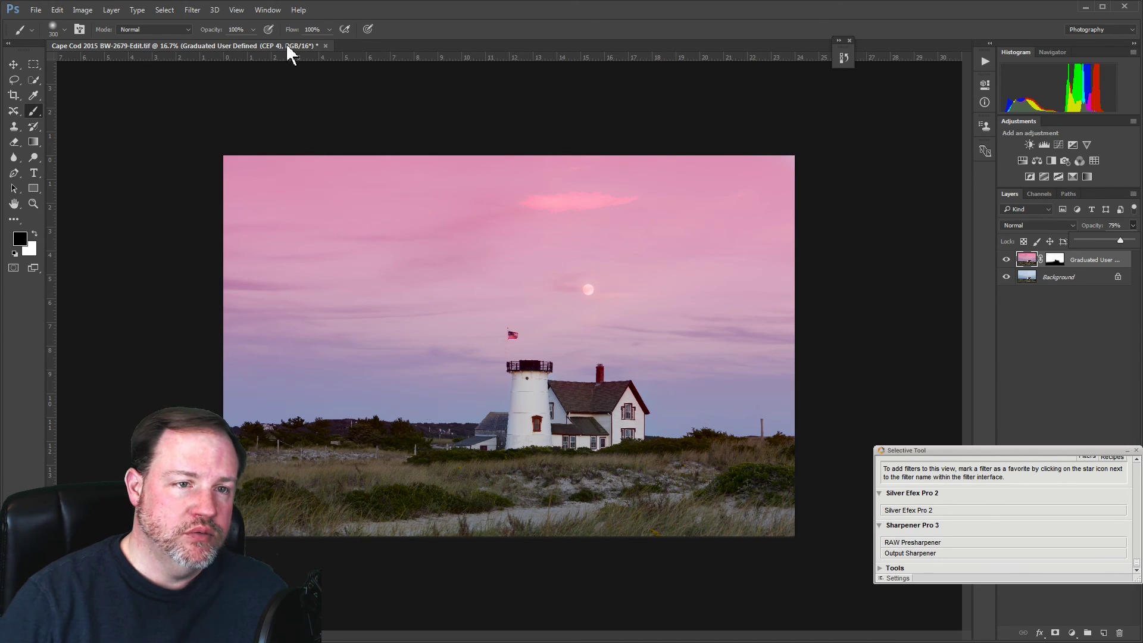
Save and close the edited lighthouse image, then minimize Photoshop
click(326, 45)
click(527, 248)
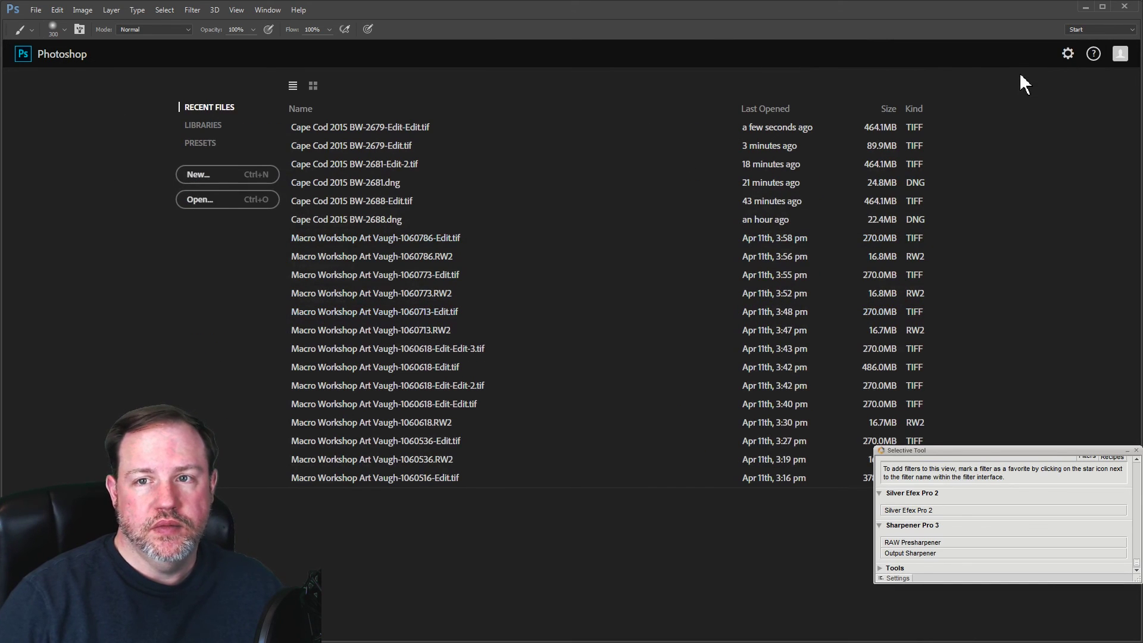
click(1085, 7)
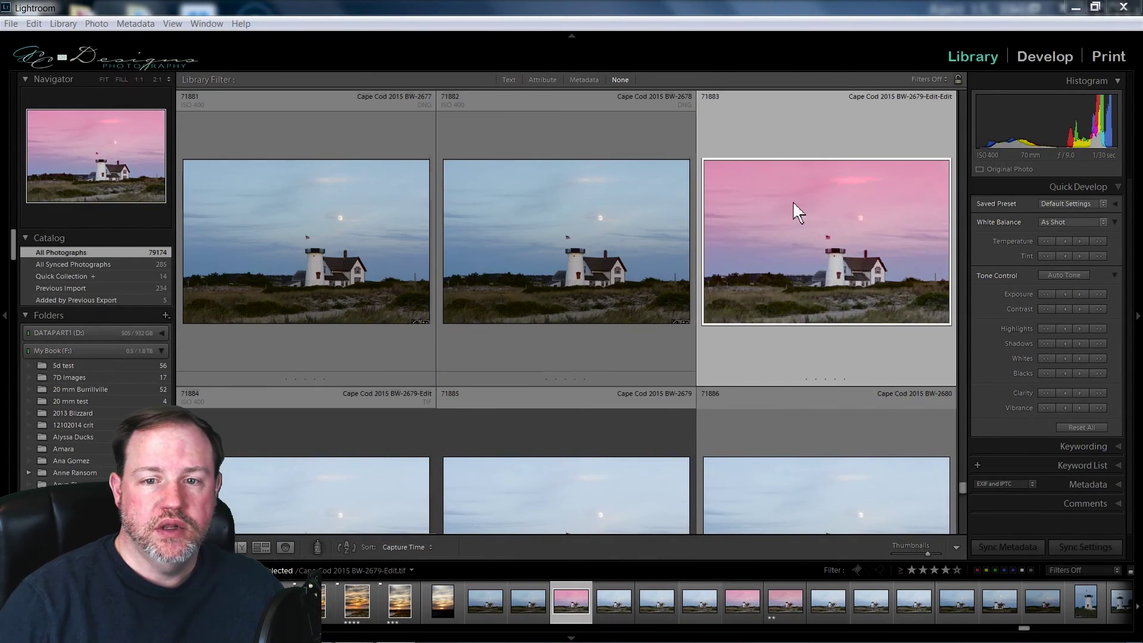